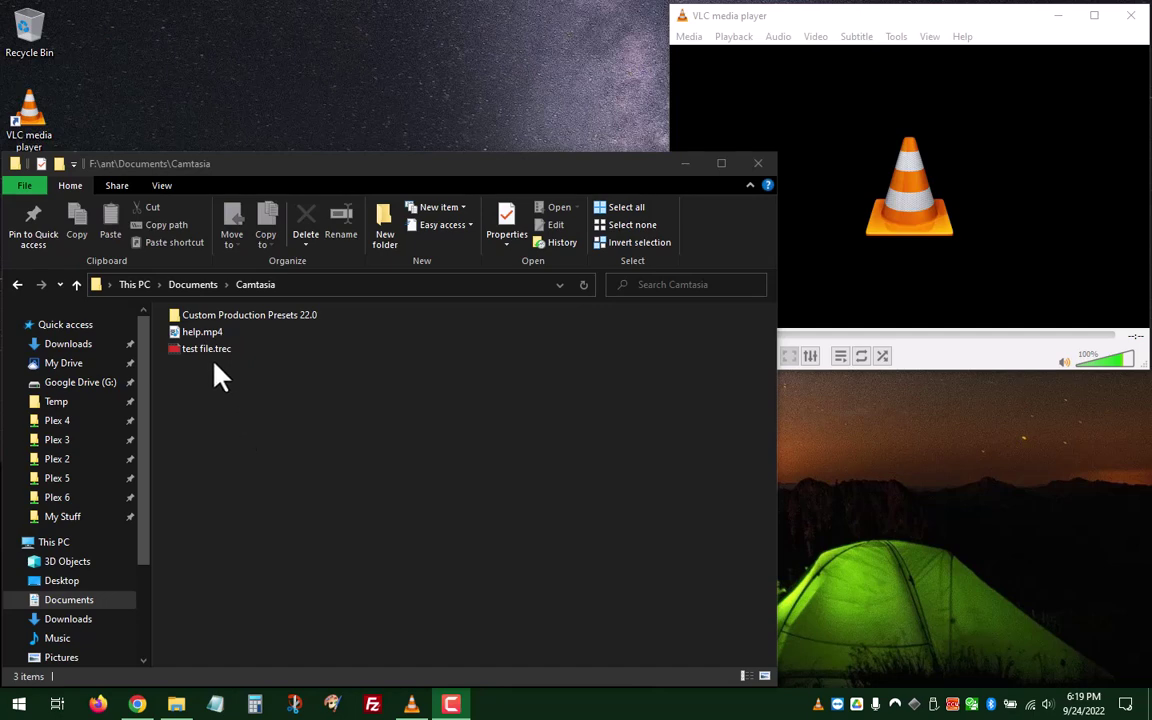
Load test file.trec from the Documents\Camtasia folder into VLC's Convert / Save, showing all file types, and proceed to the conversion settings.
{"action": "left_click", "coordinate": [217, 368]}
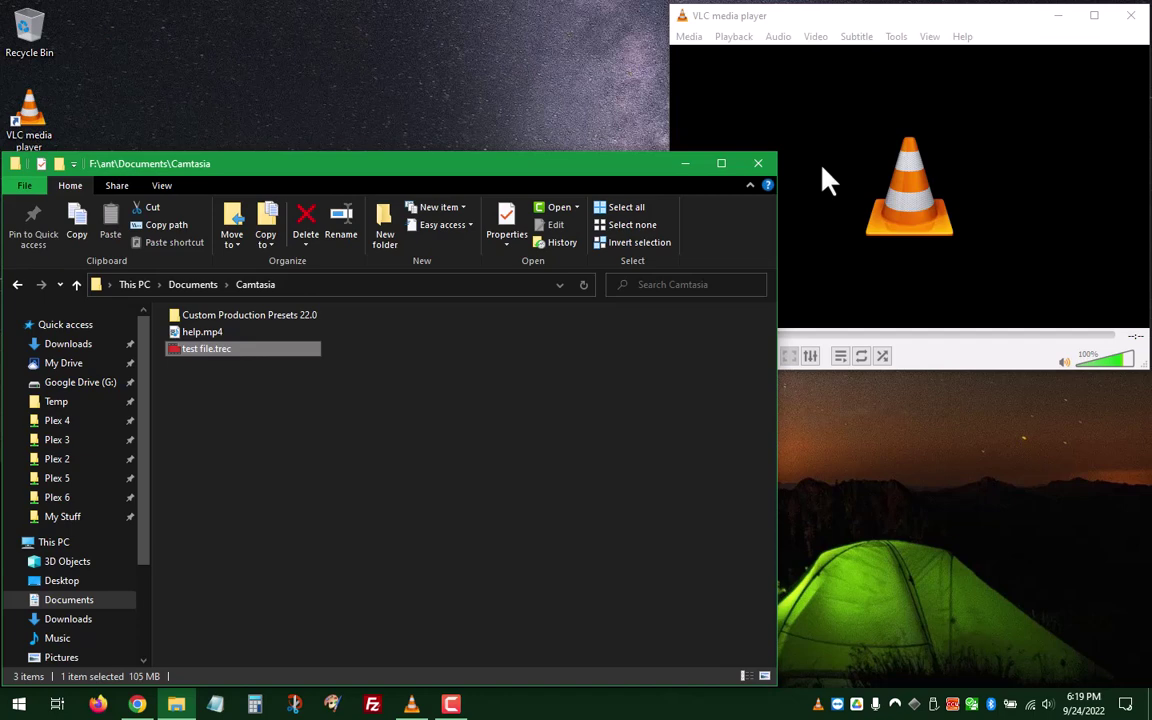
{"action": "left_click", "coordinate": [693, 44]}
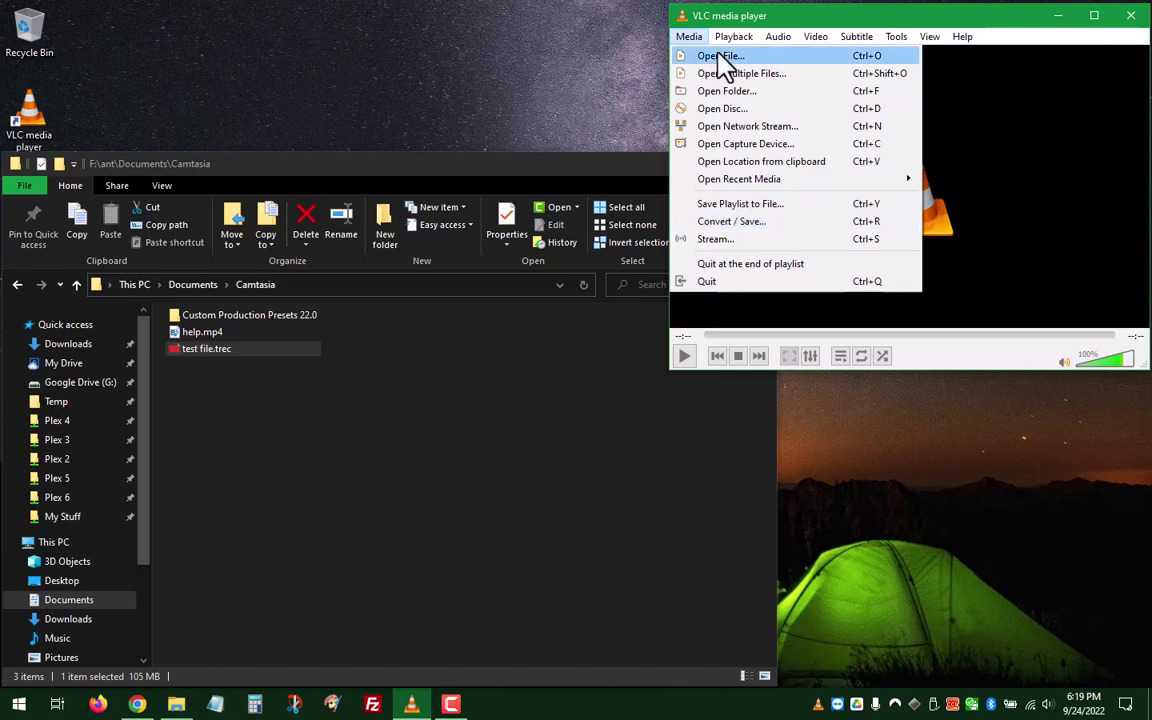
{"action": "left_click", "coordinate": [725, 221]}
{"action": "left_click", "coordinate": [1062, 119]}
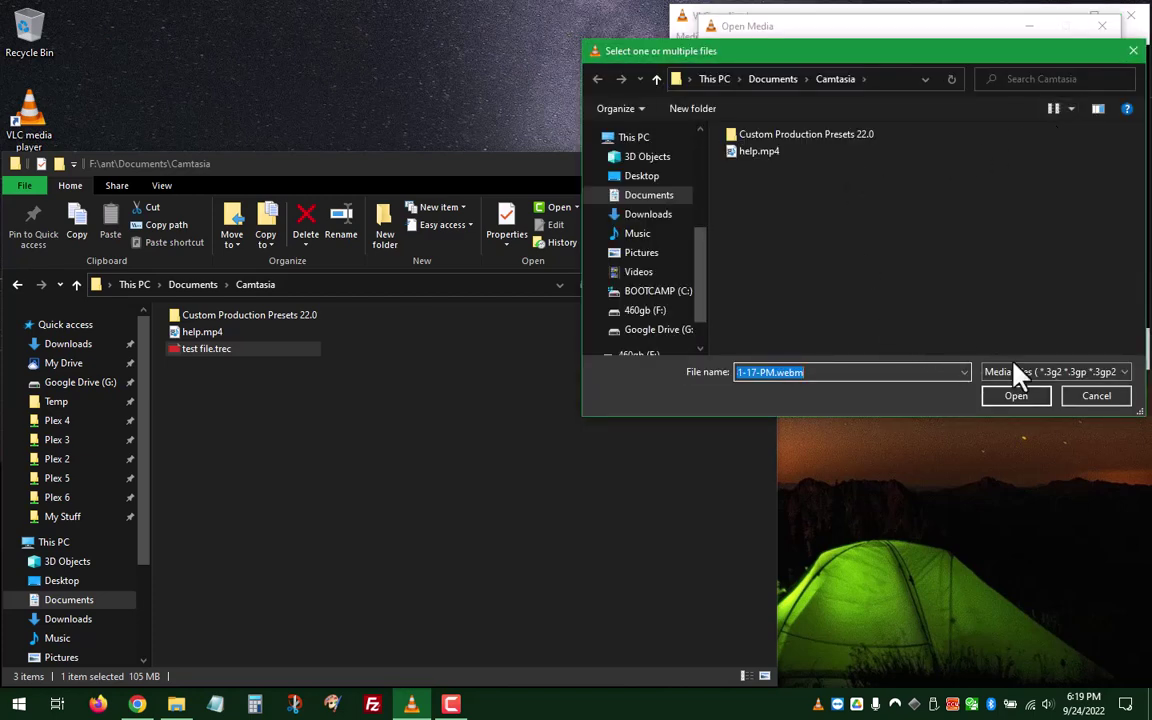
{"action": "left_click", "coordinate": [1018, 373]}
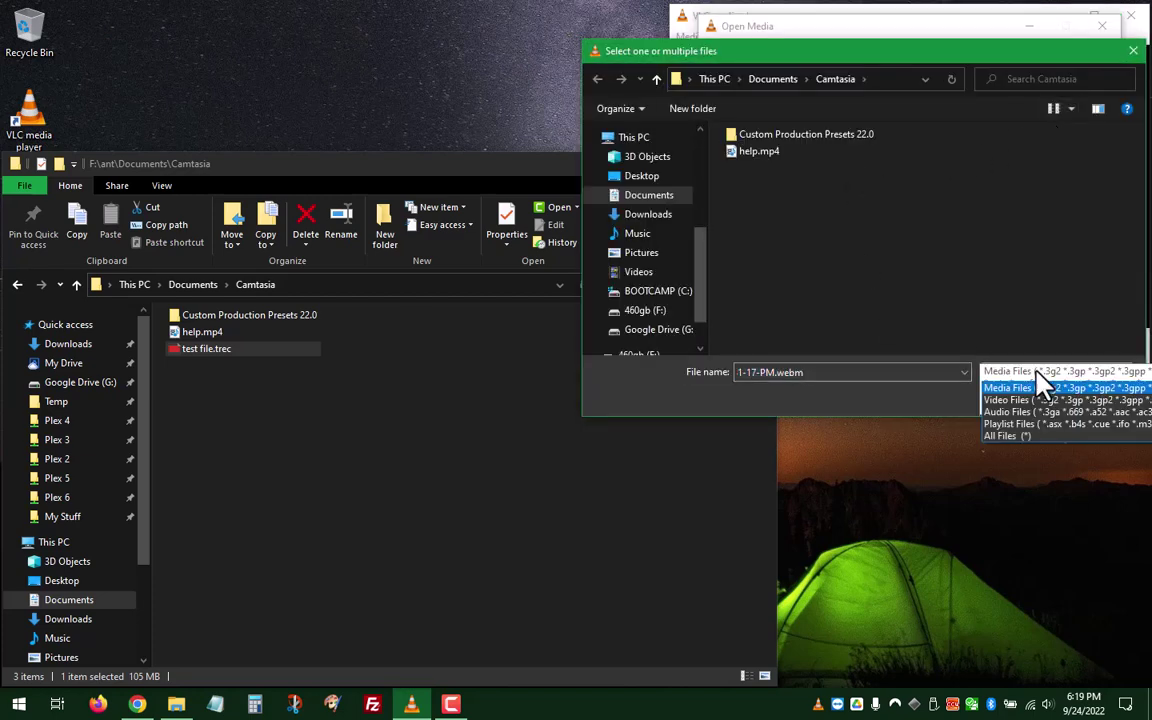
{"action": "left_click", "coordinate": [1005, 437]}
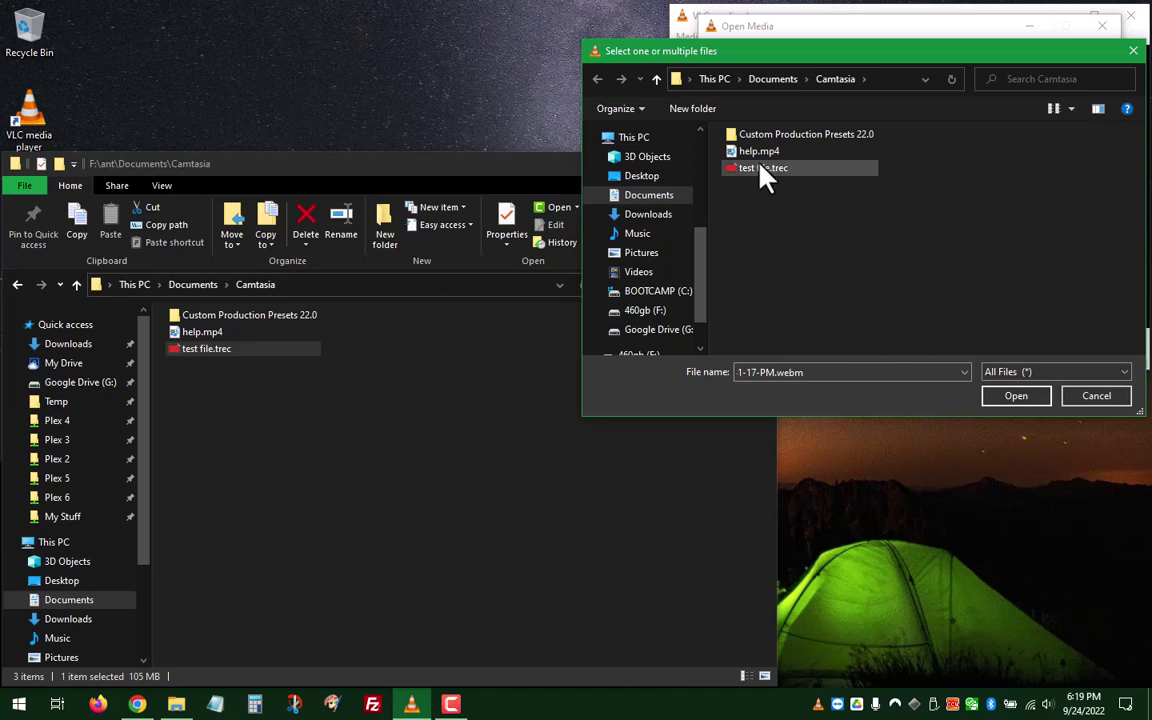
{"action": "double_click", "coordinate": [763, 170]}
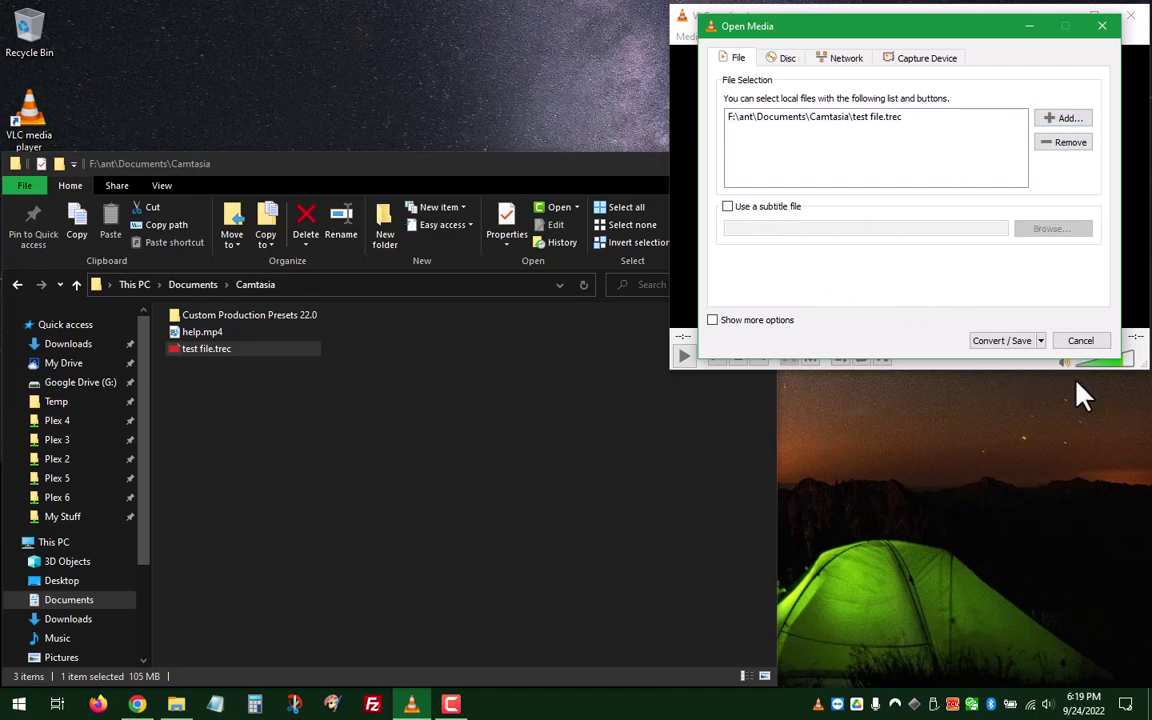
{"action": "left_click", "coordinate": [1041, 342]}
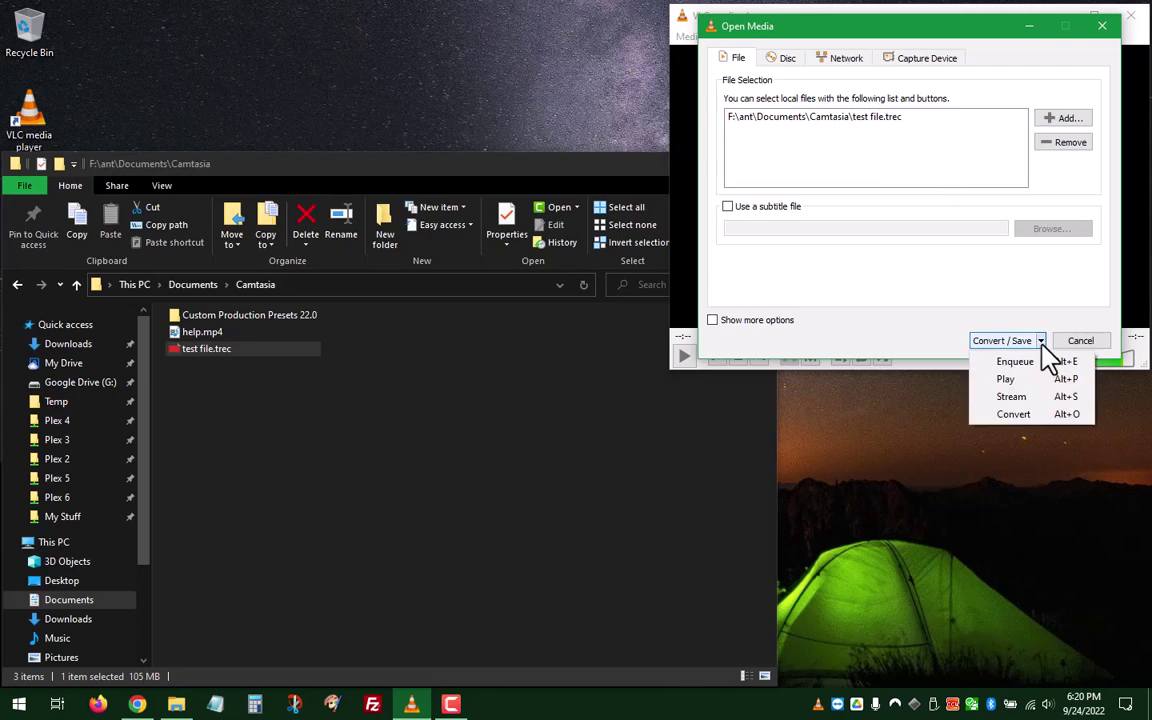
{"action": "left_click", "coordinate": [1021, 414]}
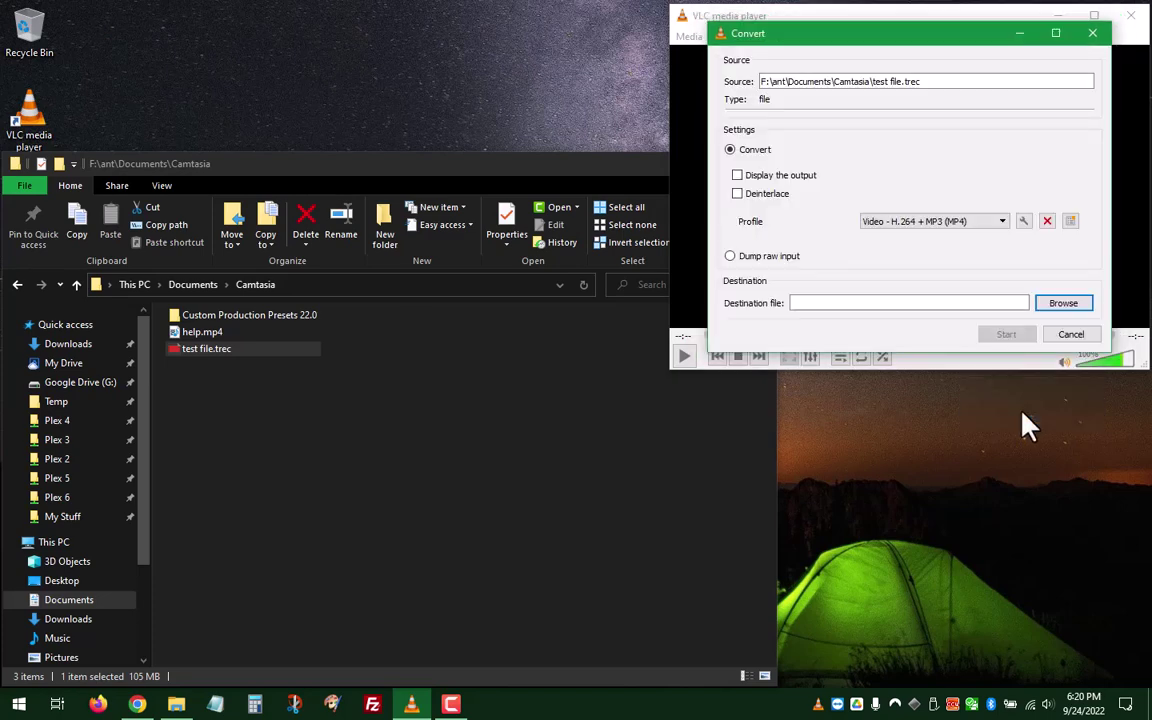
Edit the Video - H.264 + MP3 (MP4) profile to stop keeping the original video track and use the MPEG-4 video codec, and save it.
{"action": "left_click", "coordinate": [1024, 222]}
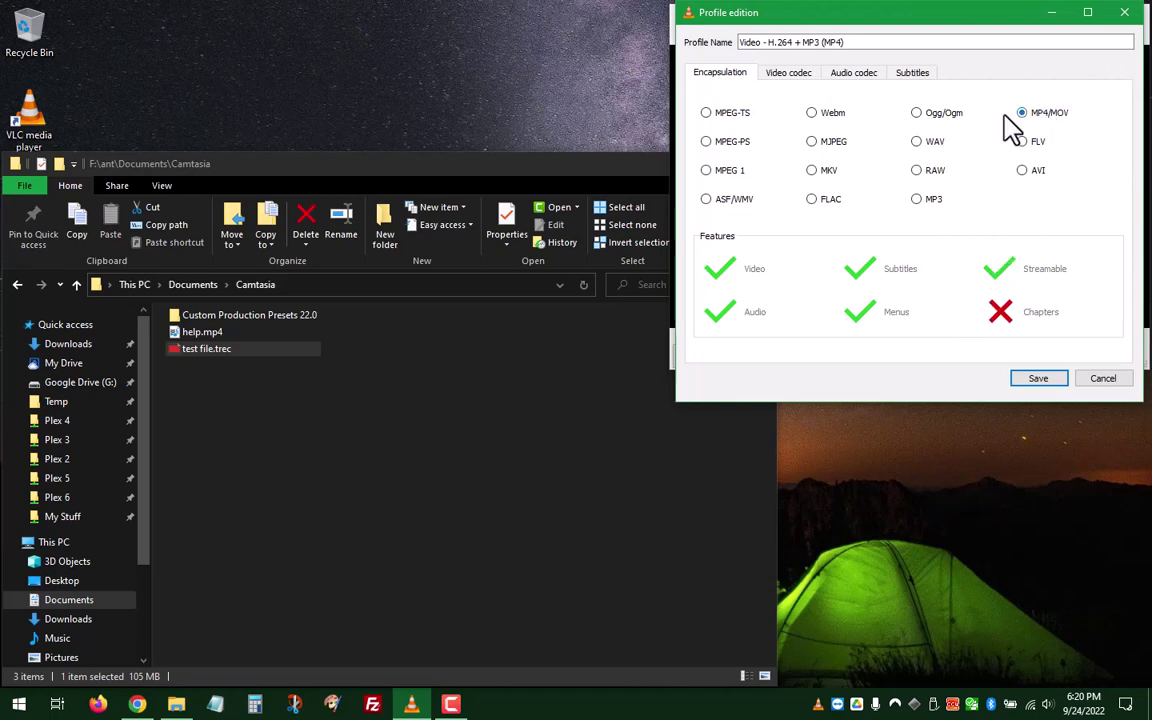
{"action": "left_click", "coordinate": [853, 74]}
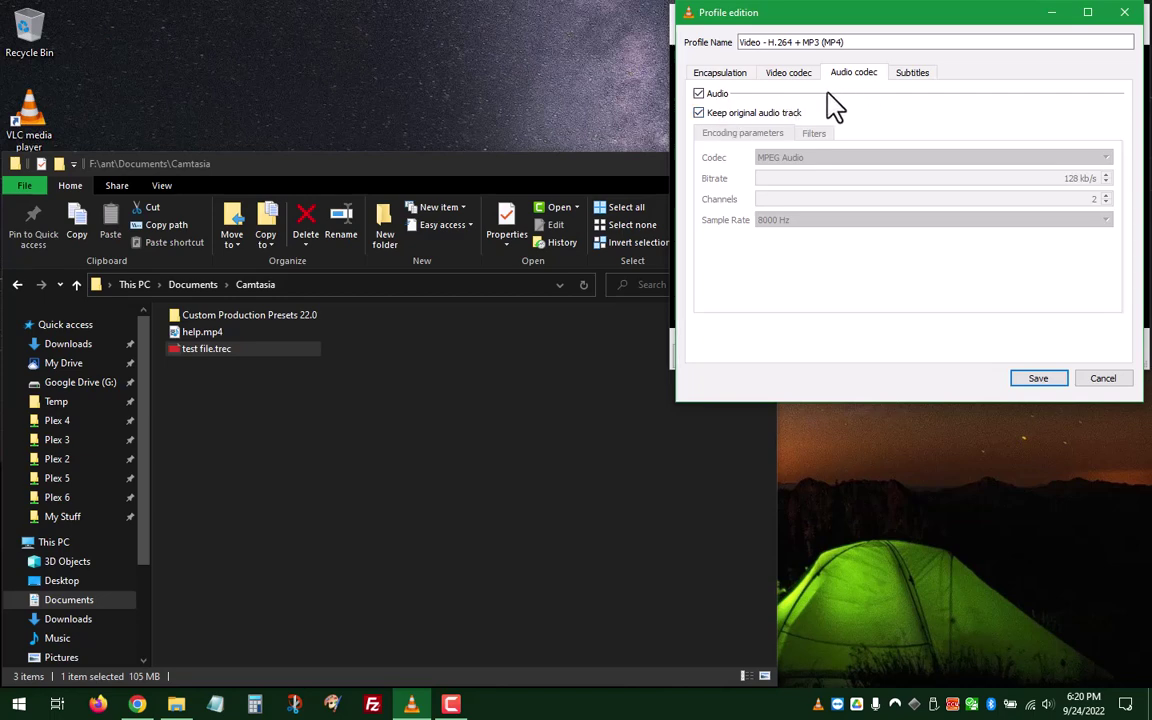
{"action": "left_click", "coordinate": [788, 73]}
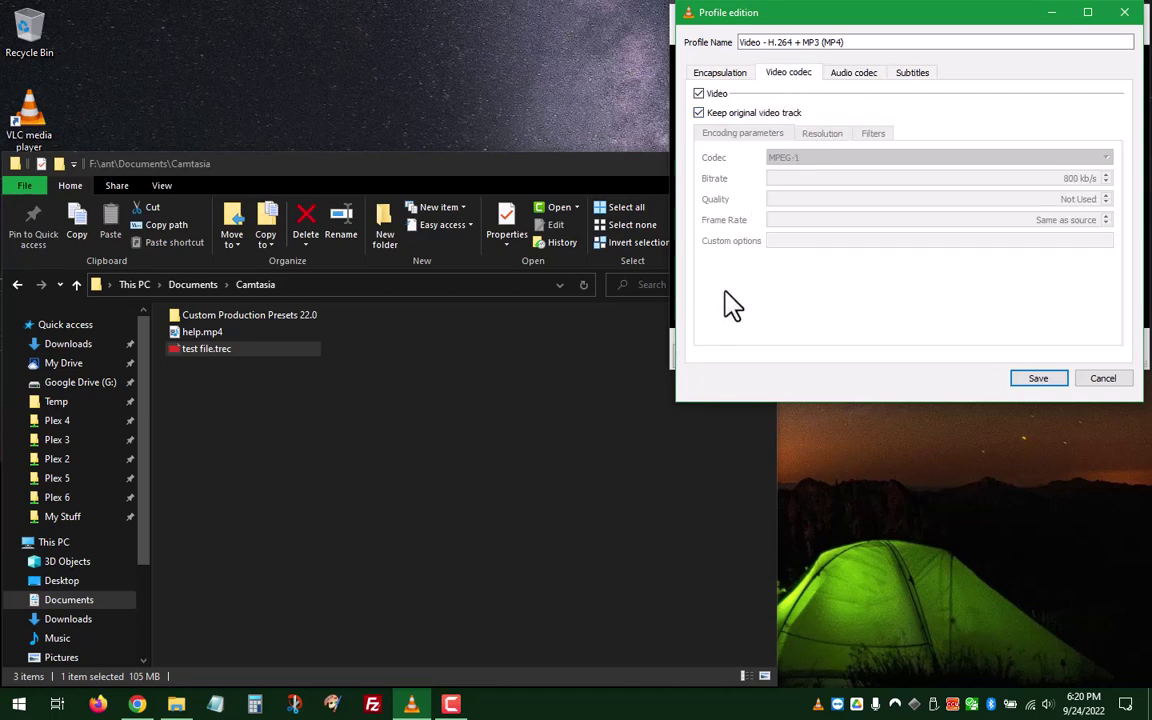
{"action": "left_click", "coordinate": [699, 113]}
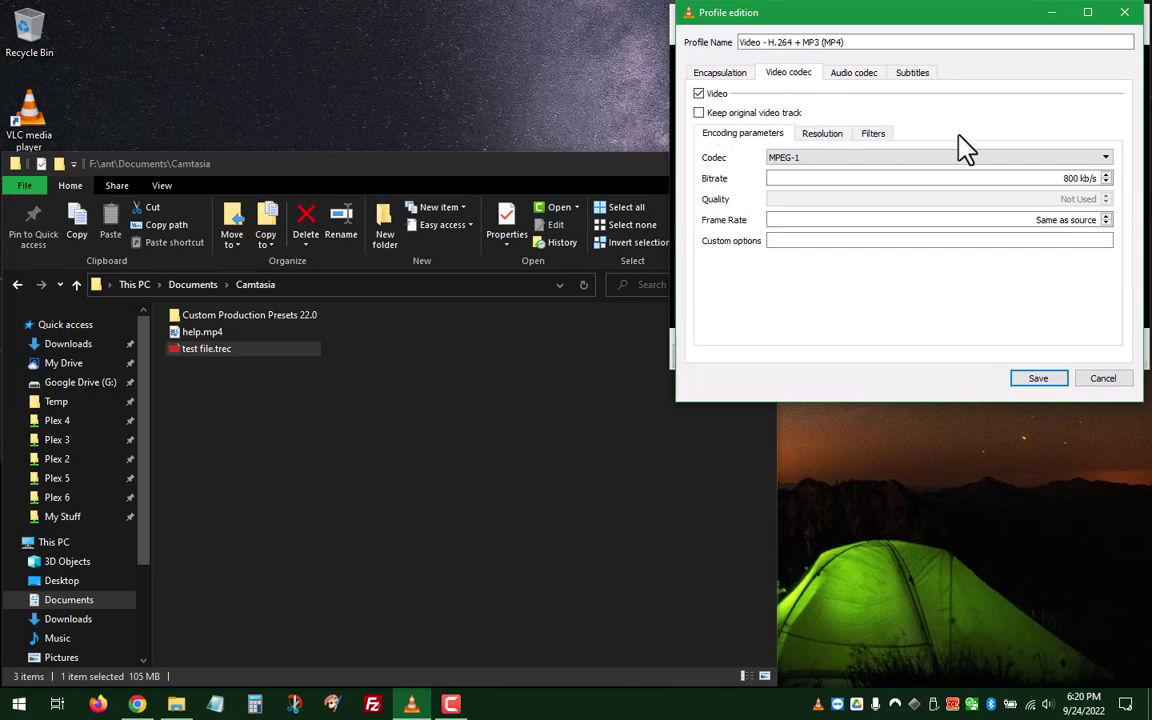
{"action": "left_click", "coordinate": [1105, 160]}
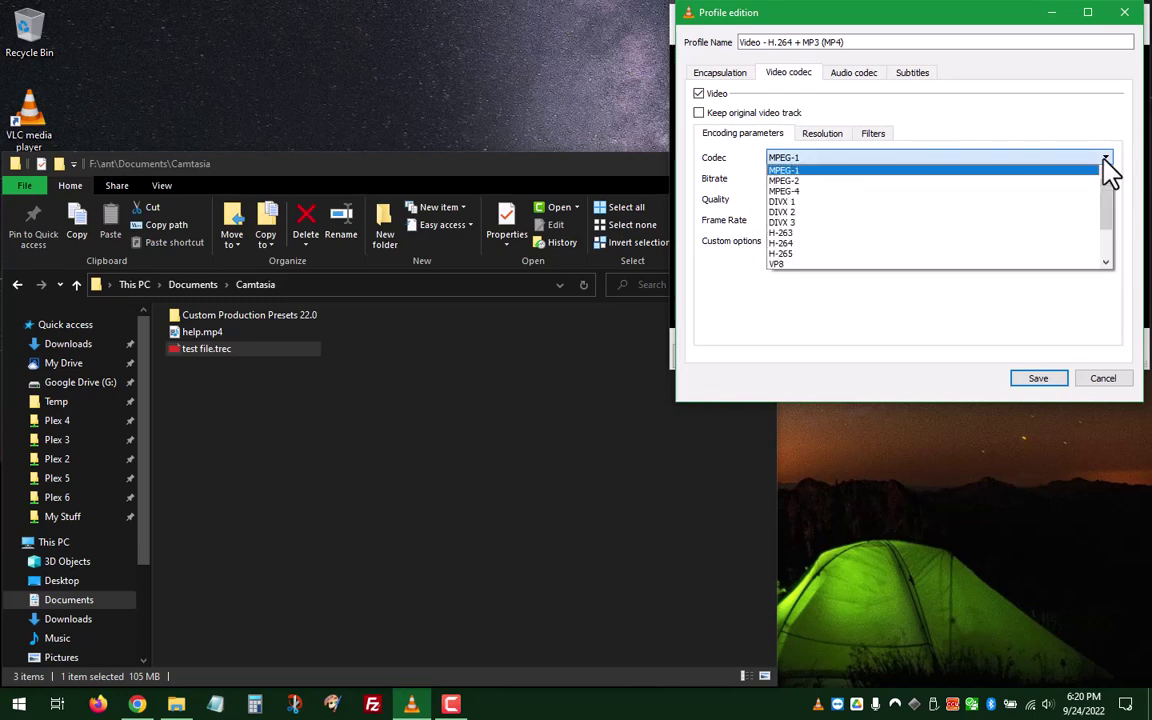
{"action": "left_click", "coordinate": [800, 191]}
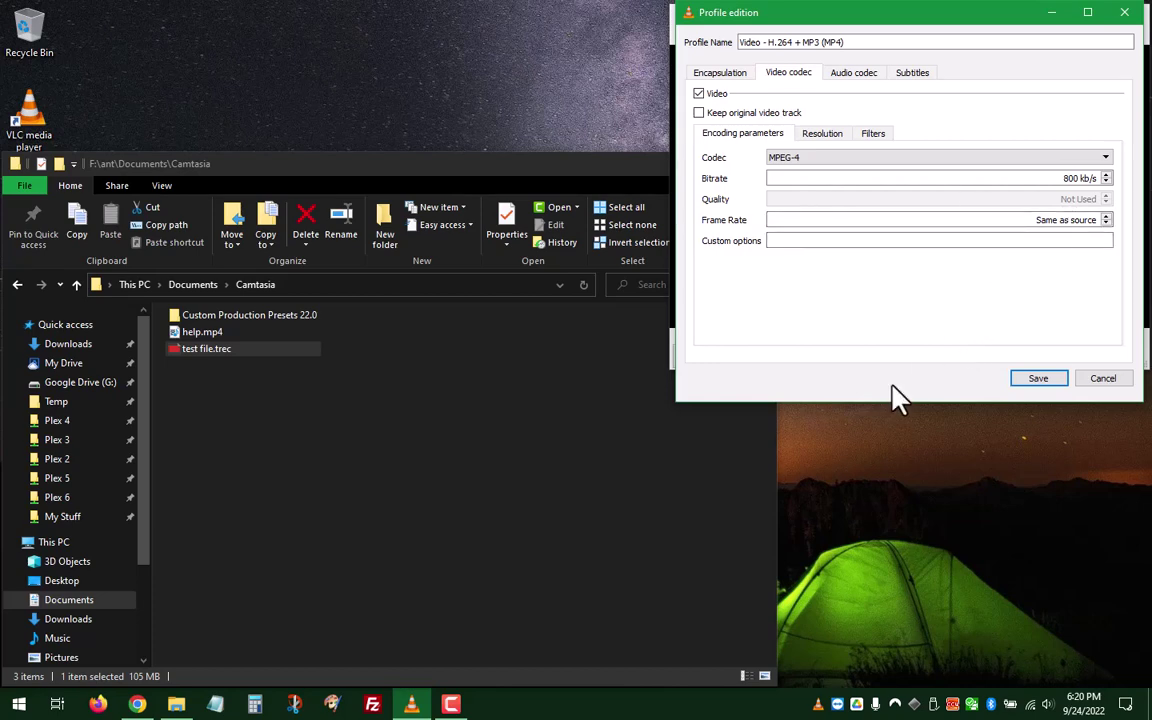
{"action": "left_click", "coordinate": [1046, 380]}
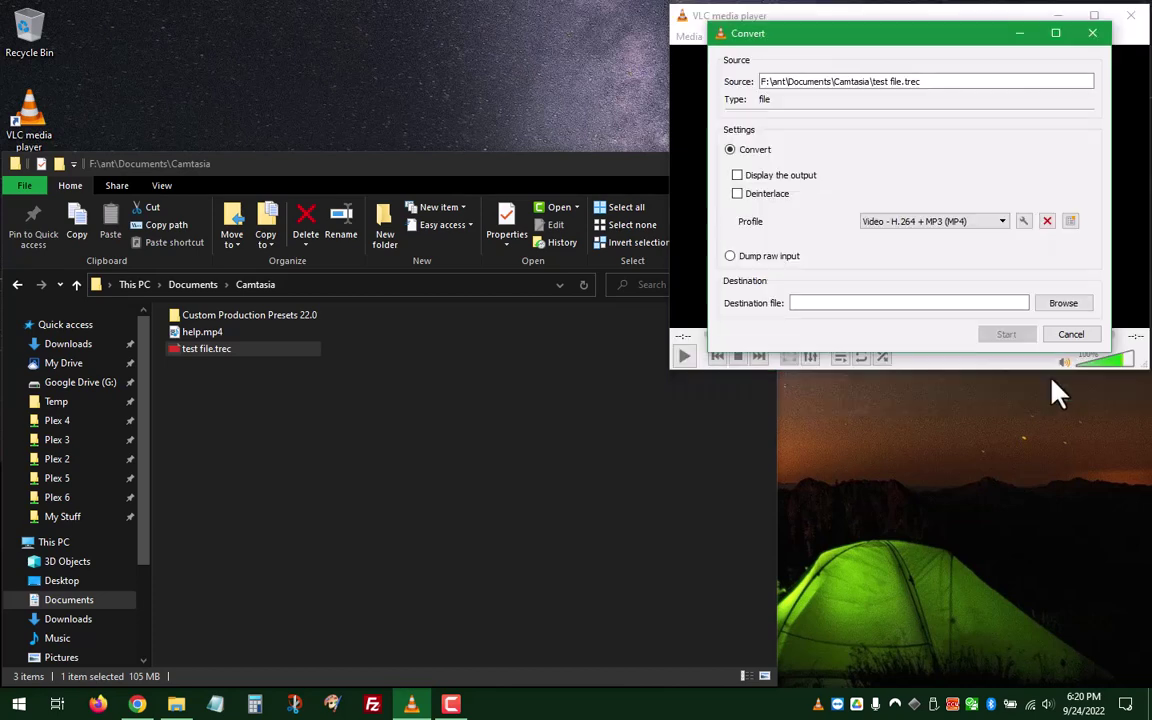
Set the destination file to whatever.mp4 in the Camtasia folder and start the conversion.
{"action": "left_click", "coordinate": [1058, 304]}
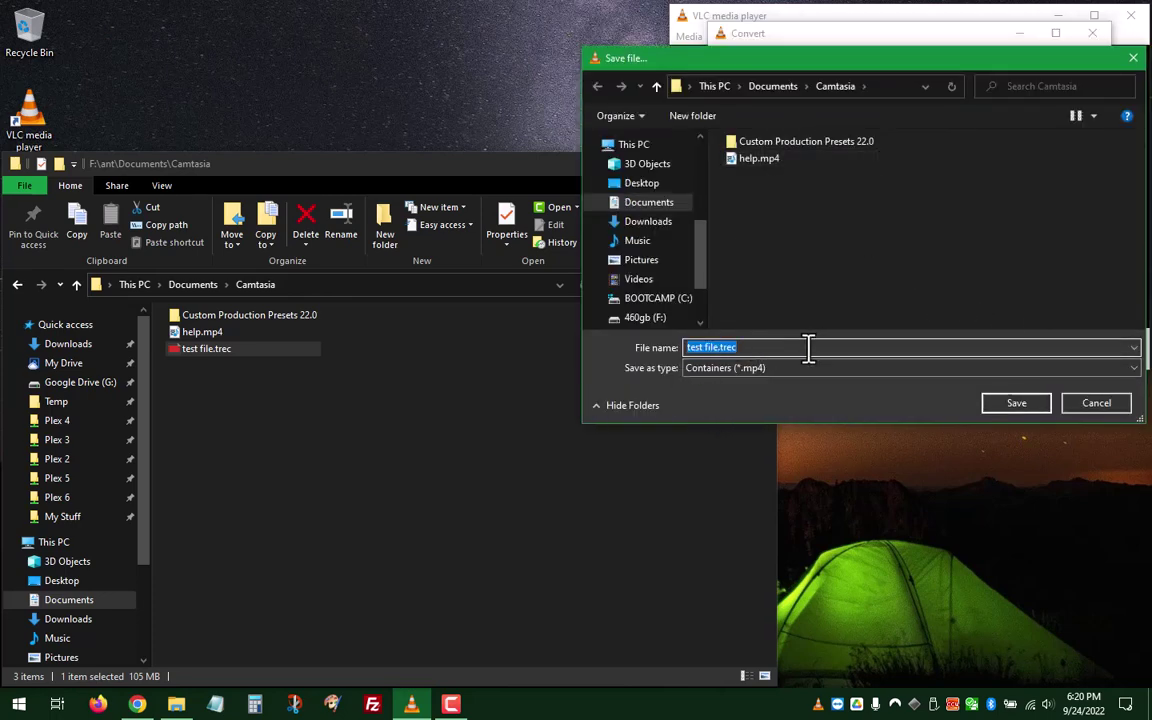
{"action": "type", "text": "whatever"}
{"action": "left_click", "coordinate": [997, 405]}
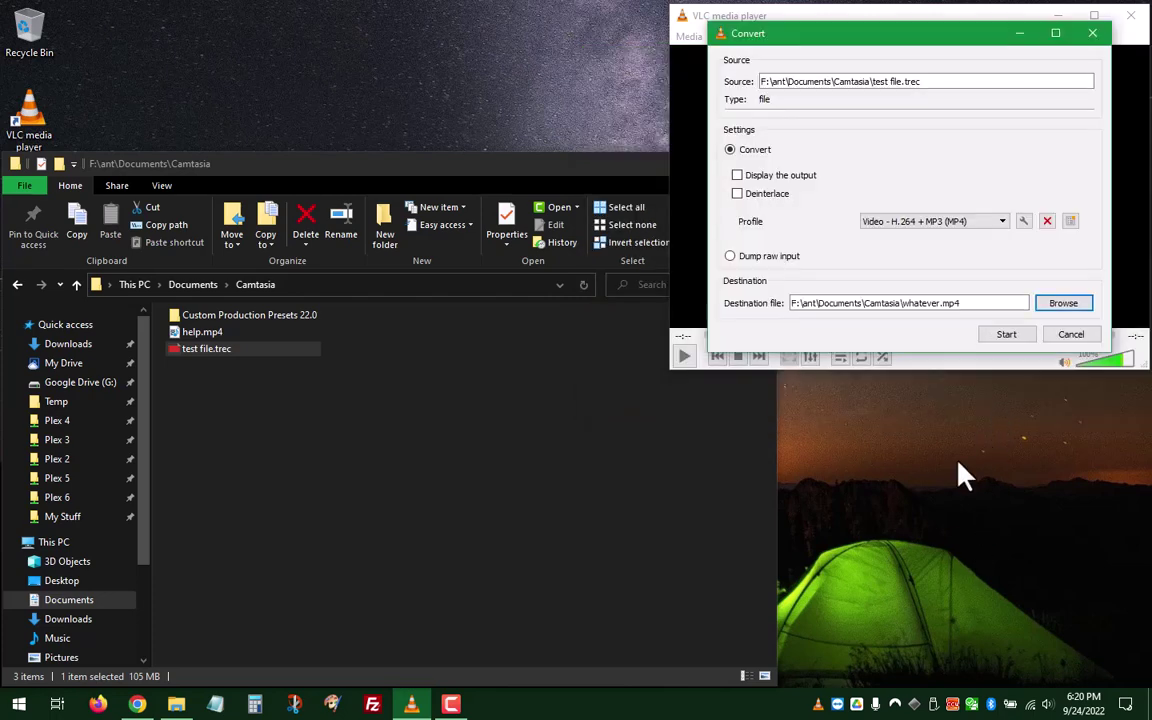
{"action": "left_click", "coordinate": [1003, 336]}
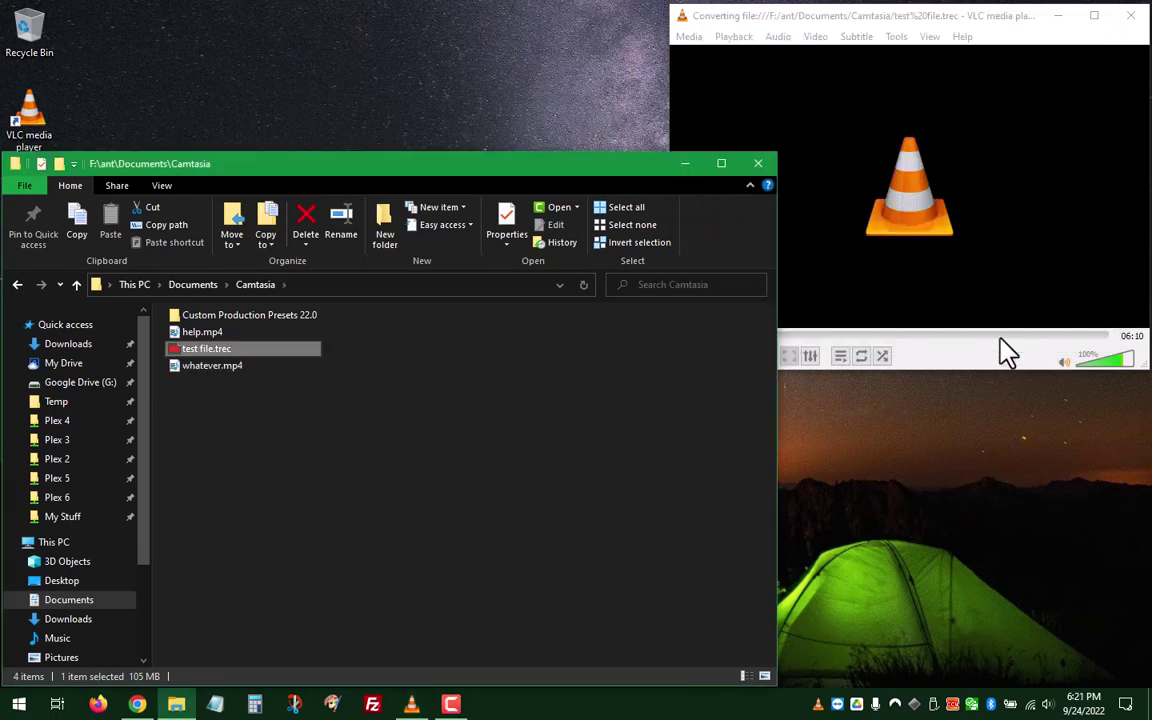
Close VLC media player once the conversion is done and return to the Camtasia folder with no file selected.
{"action": "left_click", "coordinate": [861, 25]}
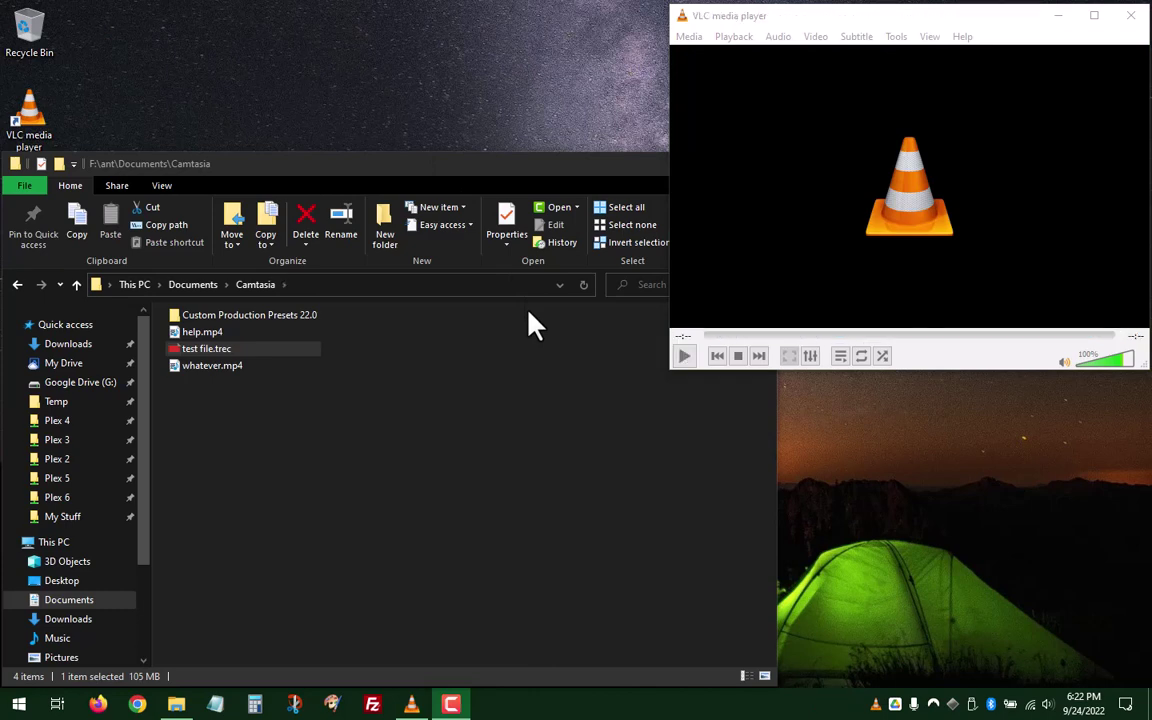
{"action": "left_click", "coordinate": [843, 18]}
{"action": "left_click_drag", "start_coordinate": [843, 18], "coordinate": [756, 92]}
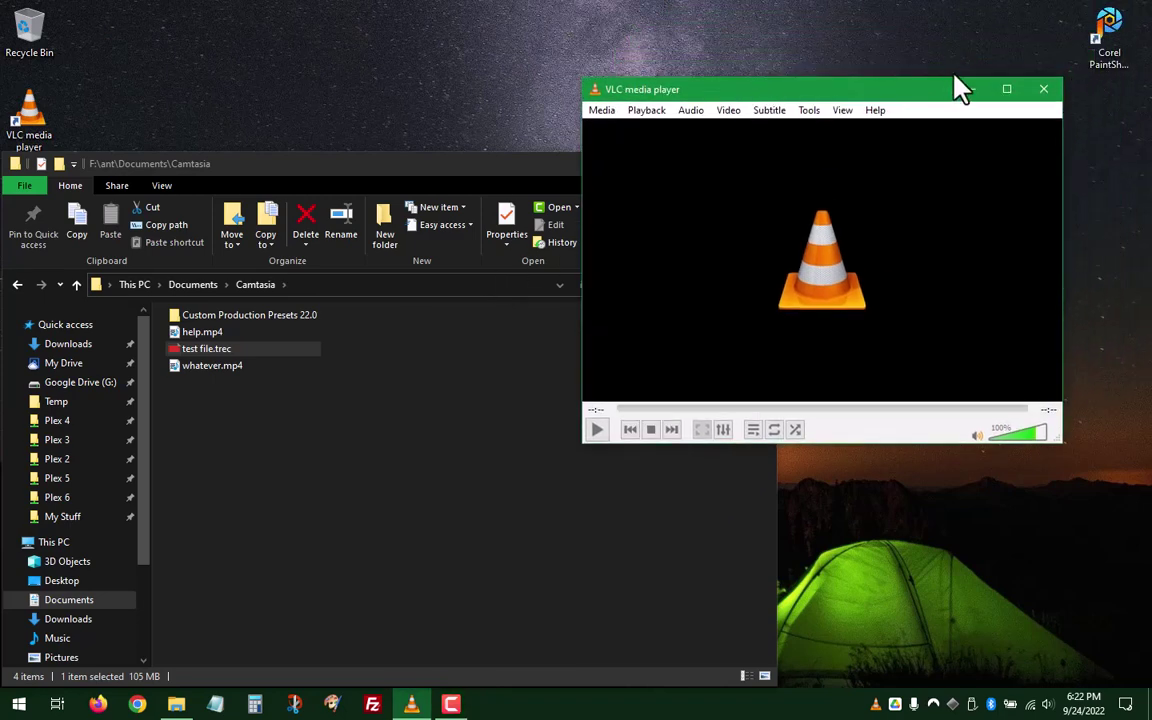
{"action": "left_click", "coordinate": [1043, 90]}
{"action": "left_click", "coordinate": [250, 470]}
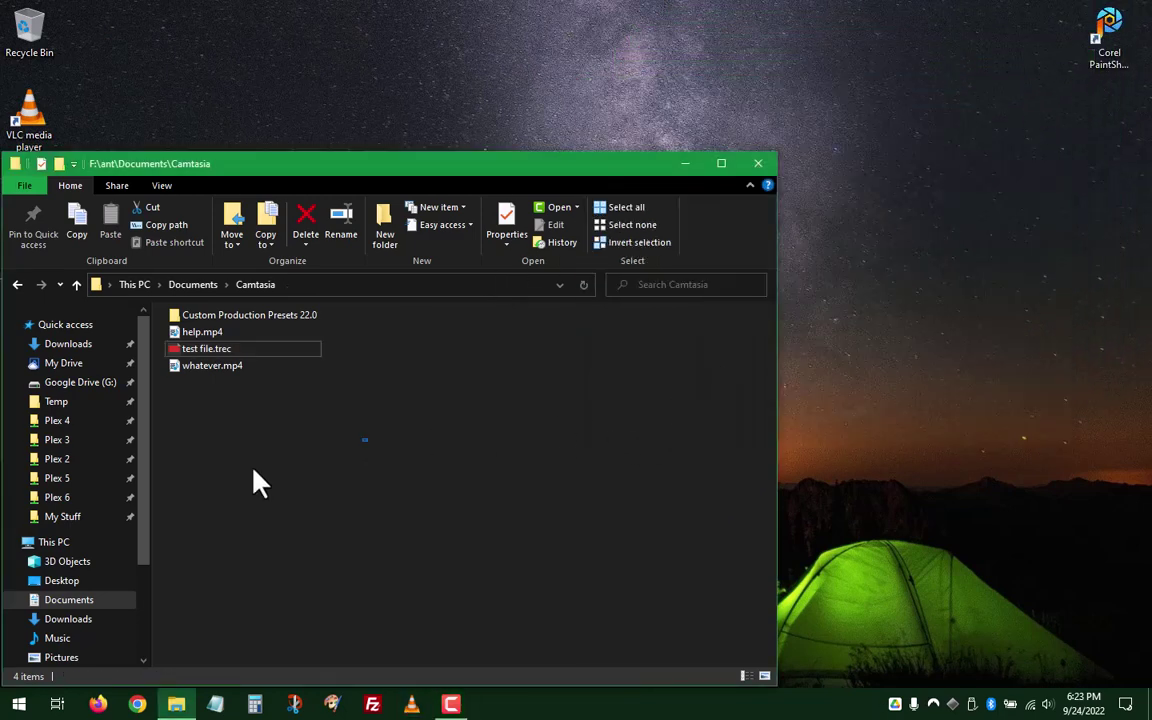
Play whatever.mp4 briefly to check the converted video, and compare its file size with test file.trec.
{"action": "left_click", "coordinate": [201, 372]}
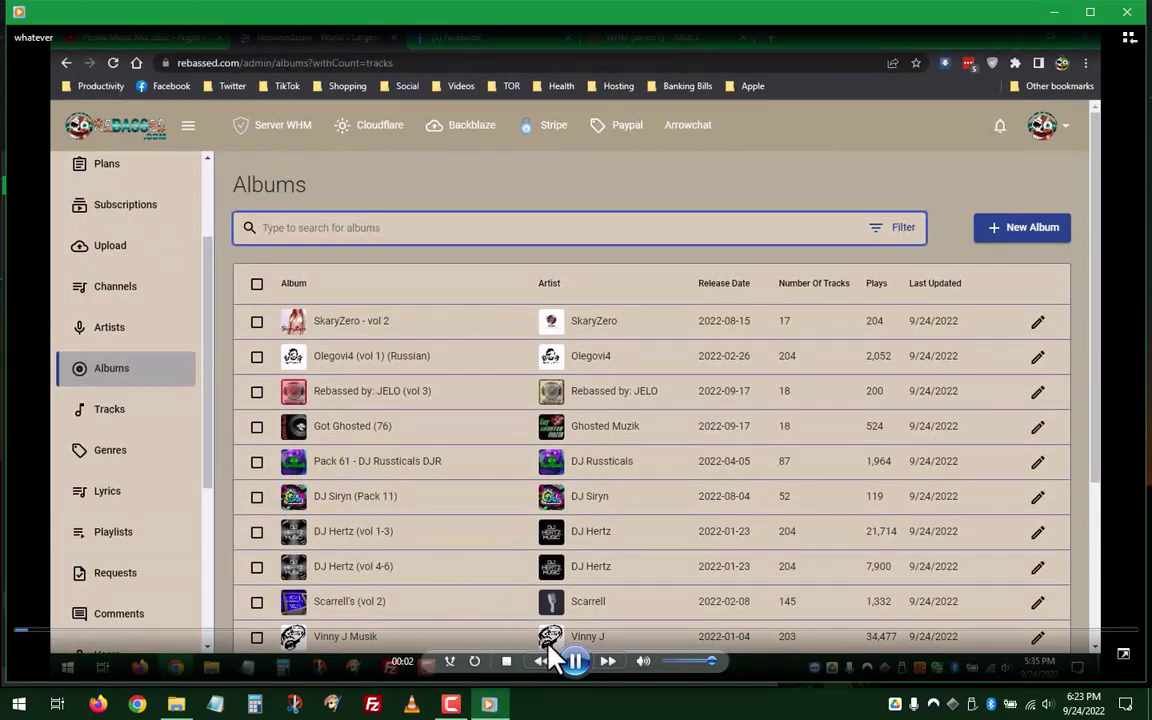
{"action": "left_click", "coordinate": [575, 661]}
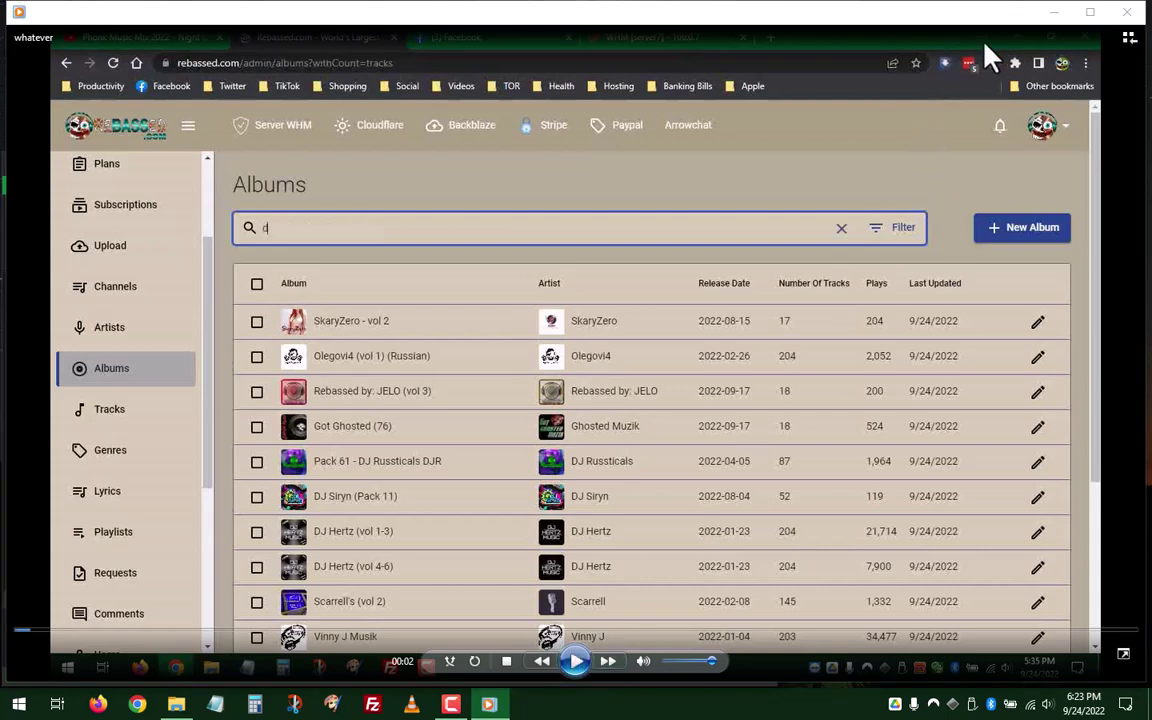
{"action": "left_click", "coordinate": [1122, 20]}
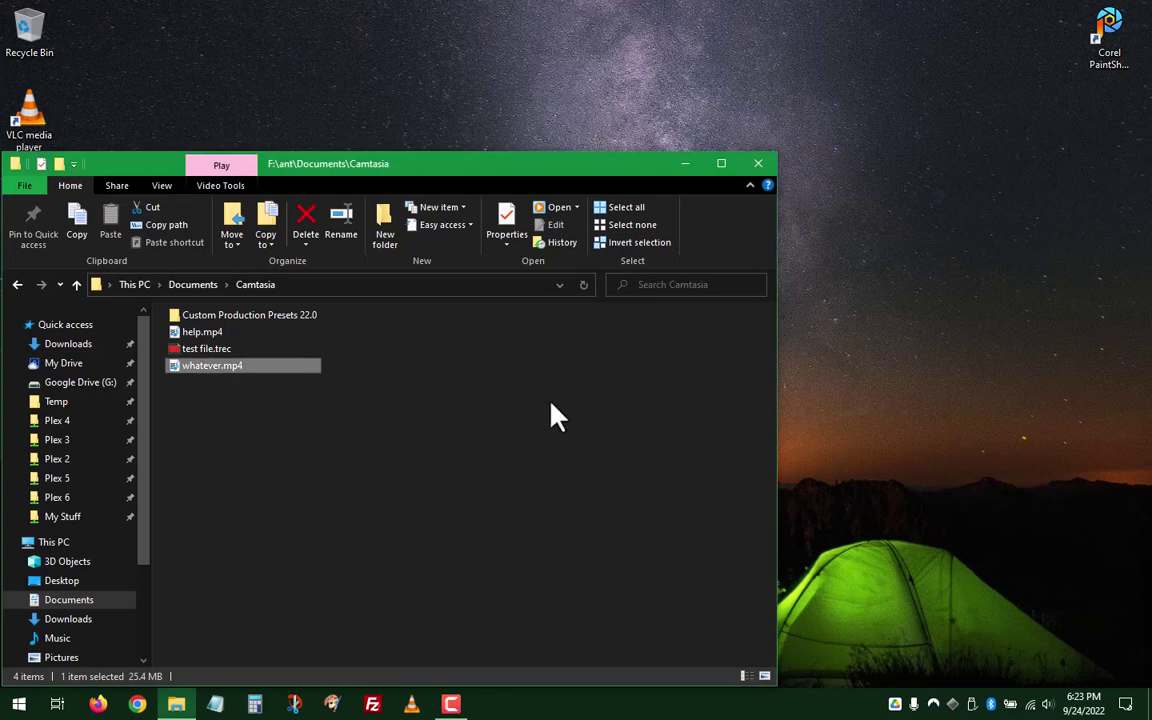
{"action": "left_click", "coordinate": [219, 352]}
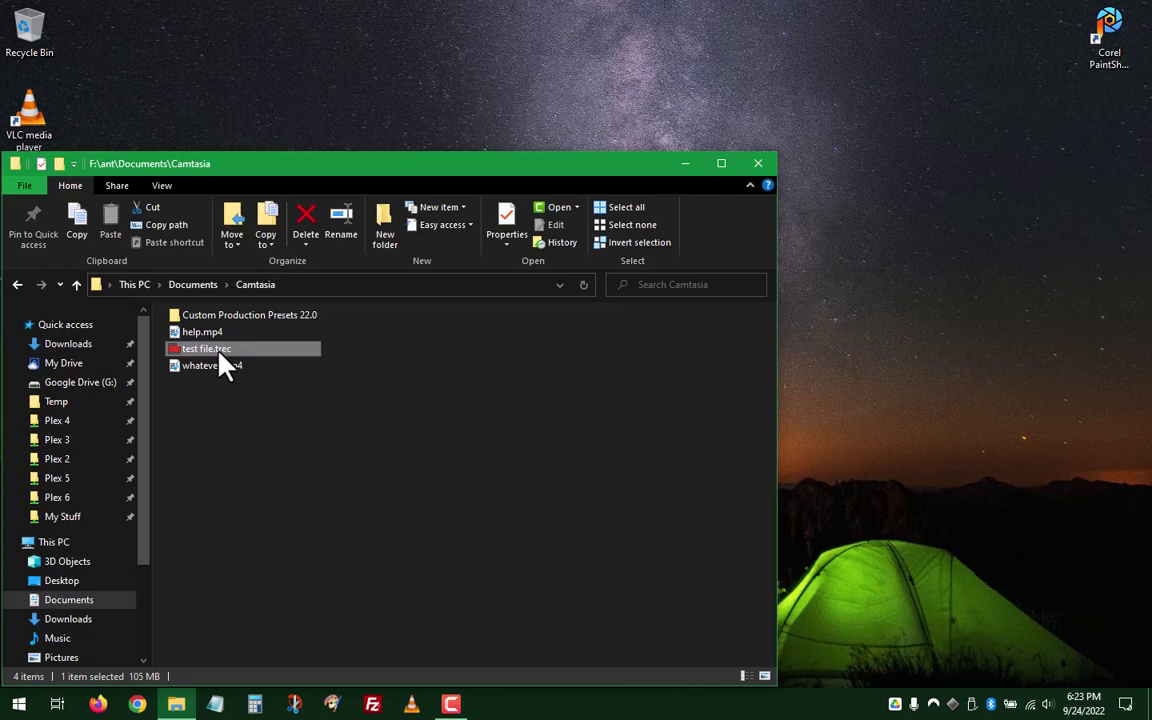
{"action": "left_click", "coordinate": [223, 367]}
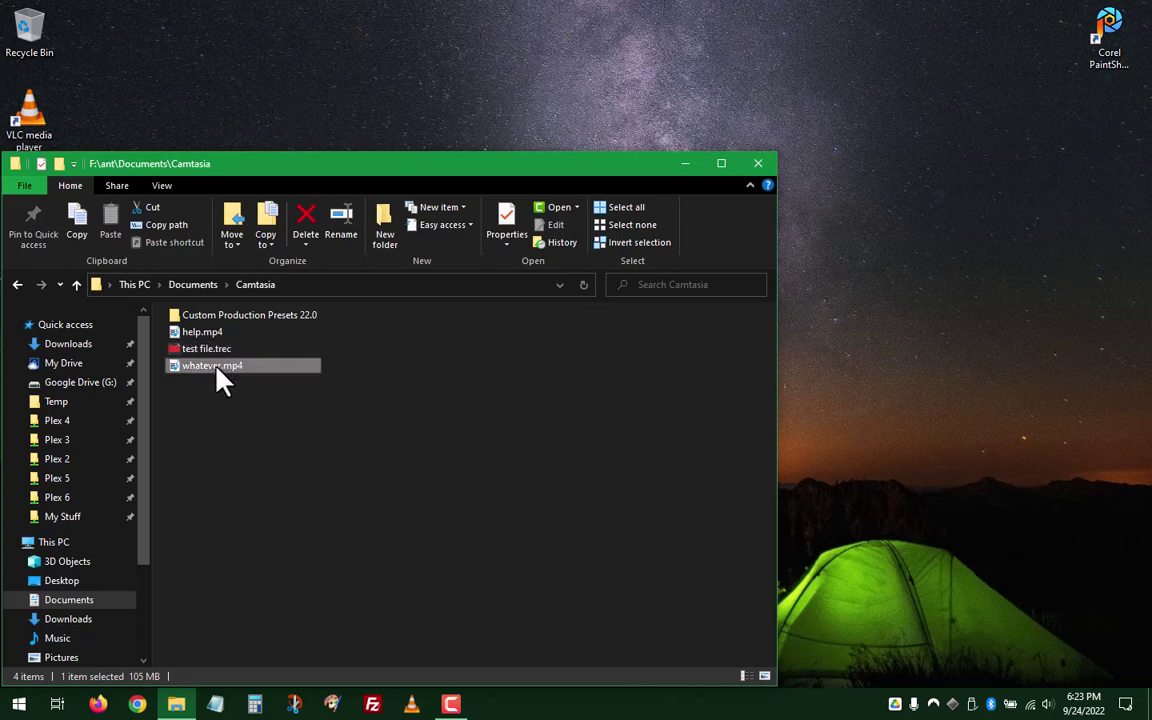